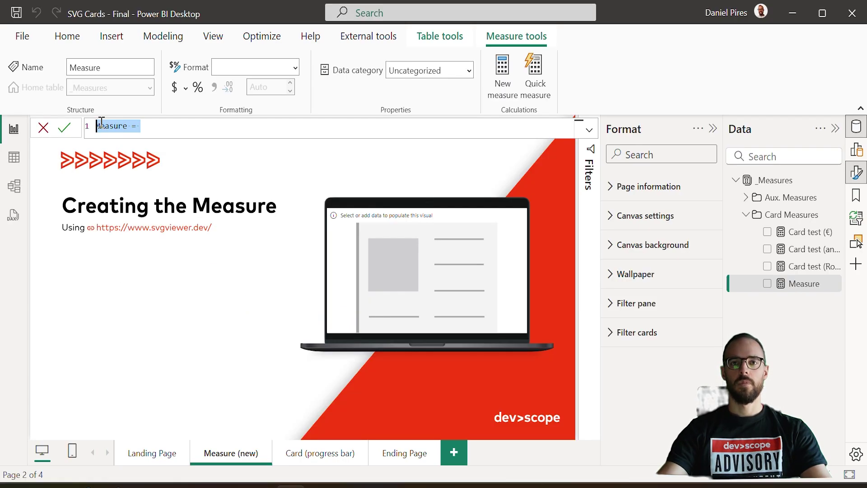
- Start a new SVG-demo measure on the Measure (new) page with the data:image/svg+xml prefix, then switch to the SVG viewer
type("SVG-demo = \"data:image/svg+xml;utf8,\" & \"  \"")
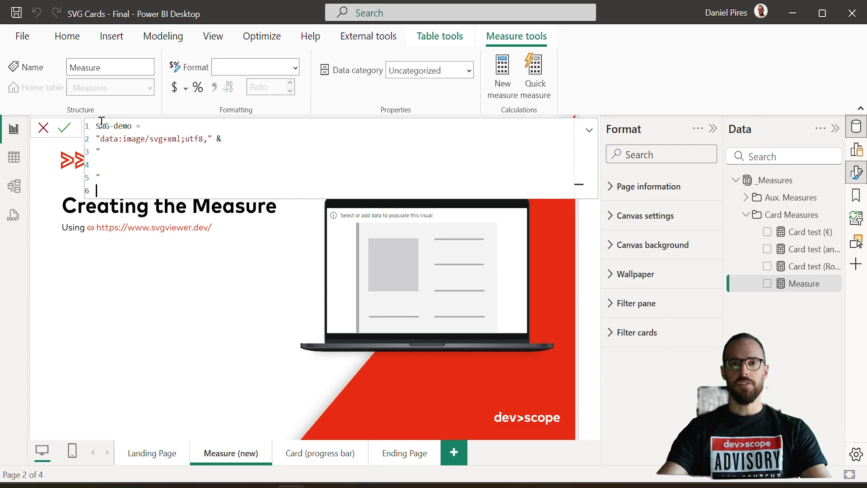
left_click(116, 164)
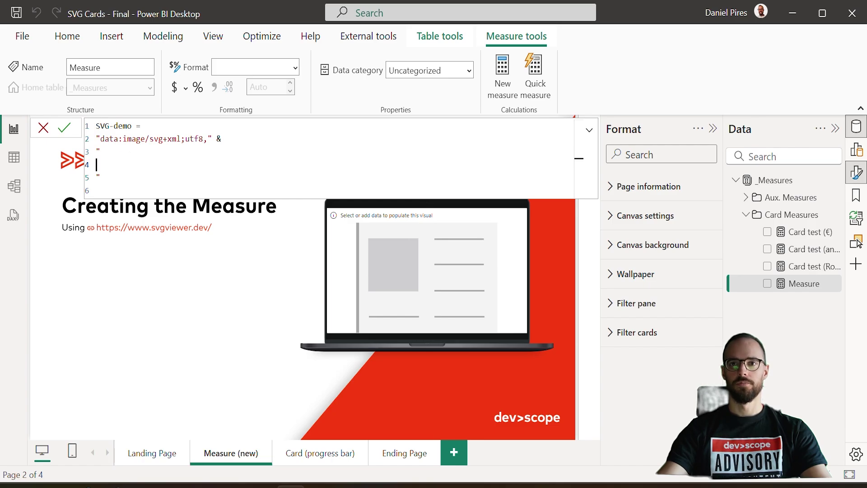
key("alt+Tab")
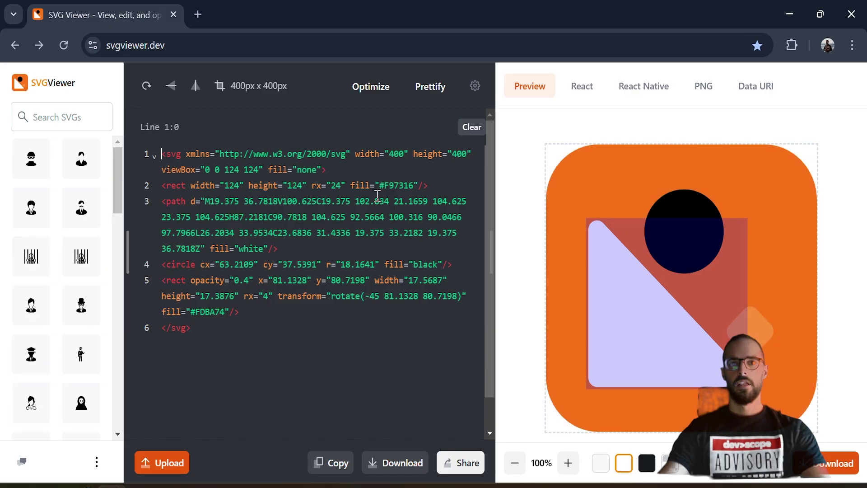
- In SVG Viewer, change the path fill from white to black and replace every " with '
double_click(253, 249)
type("black")
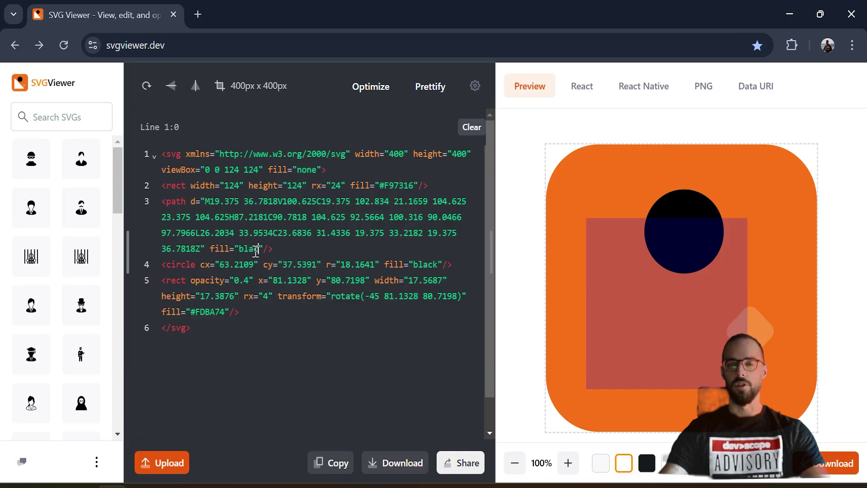
left_click(276, 326)
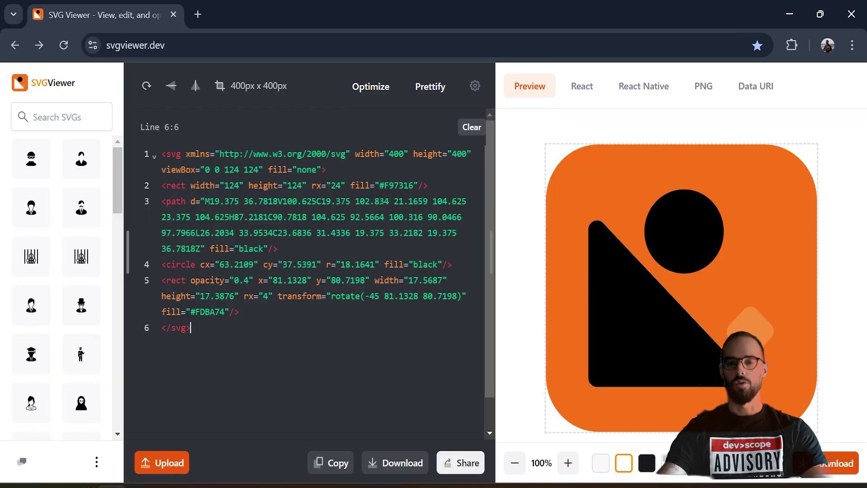
key("ctrl+f")
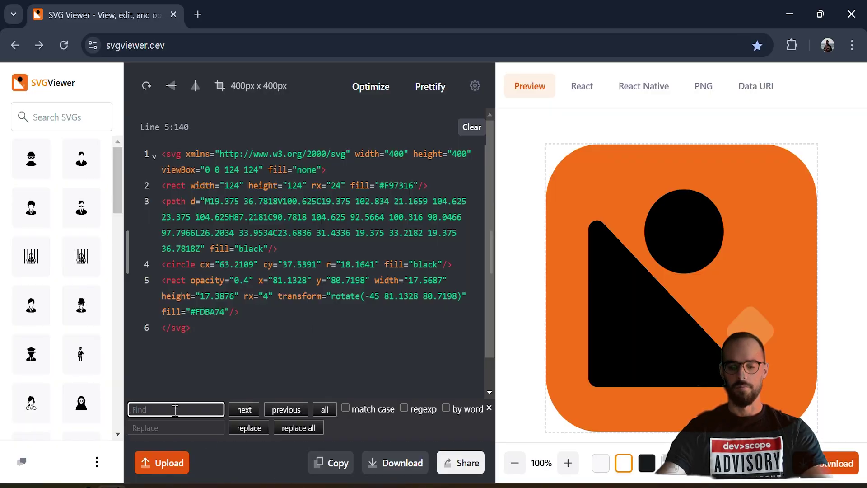
type("\"")
left_click(179, 429)
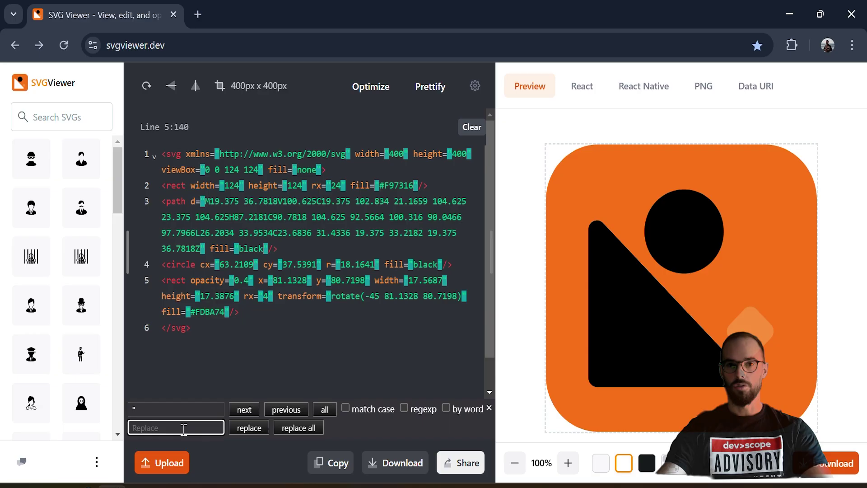
type("'")
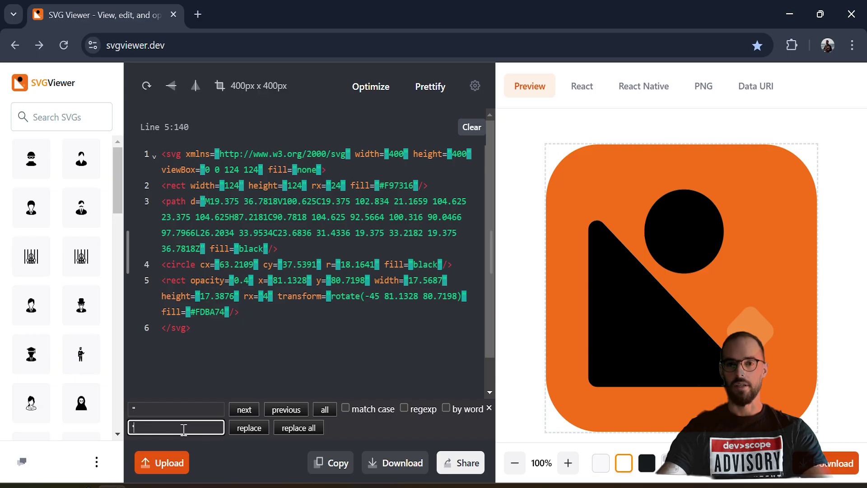
left_click(308, 429)
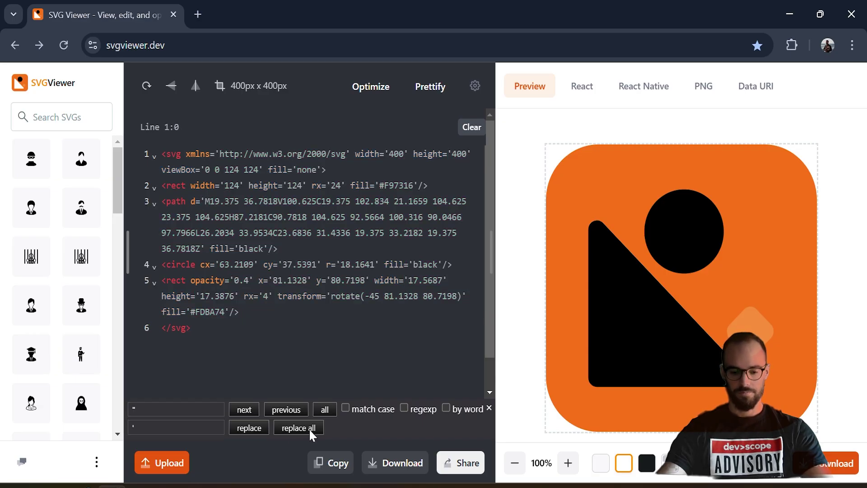
- Copy the converted SVG code and paste it into the Power BI SVG-demo measure
left_click(333, 469)
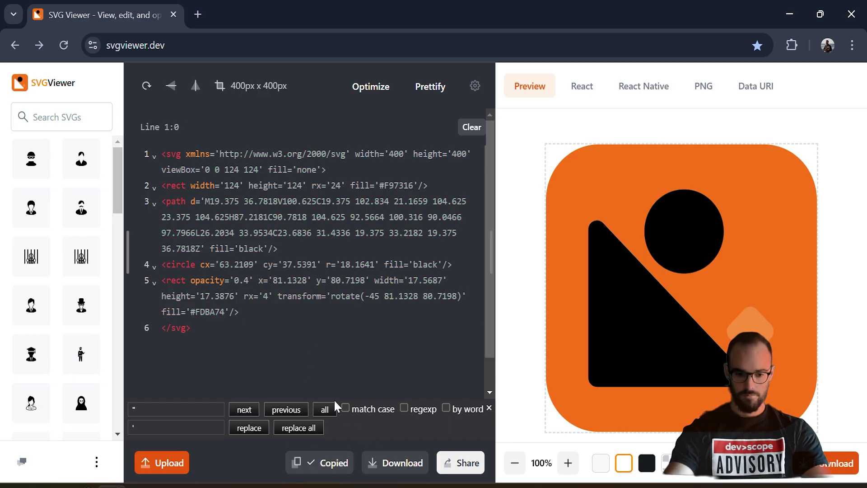
left_click(788, 16)
key("ctrl+v")
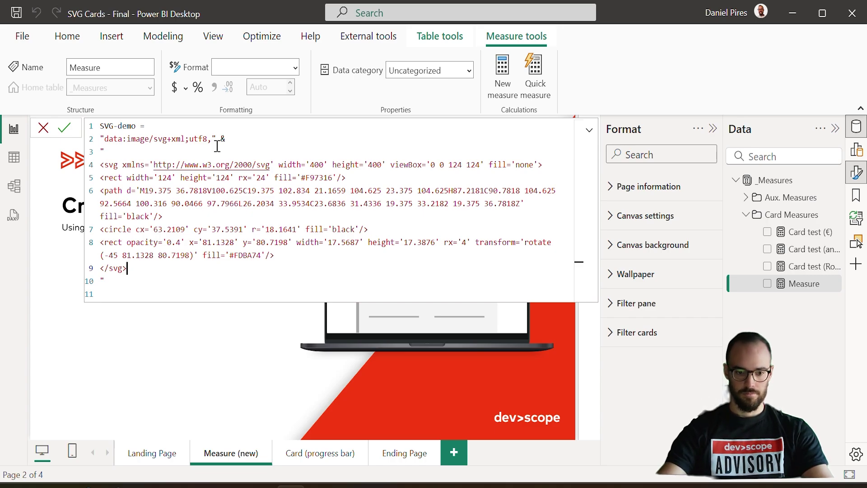
- Commit the SVG-demo measure and give it the Image URL data category
left_click(764, 299)
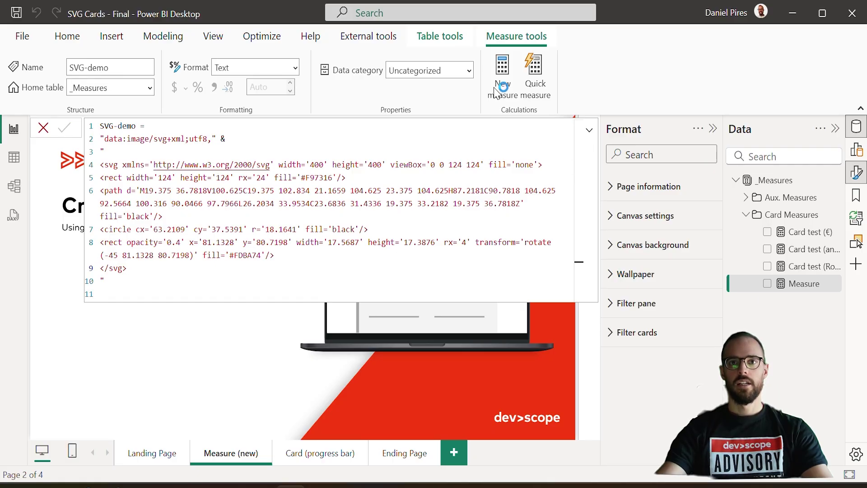
left_click(469, 72)
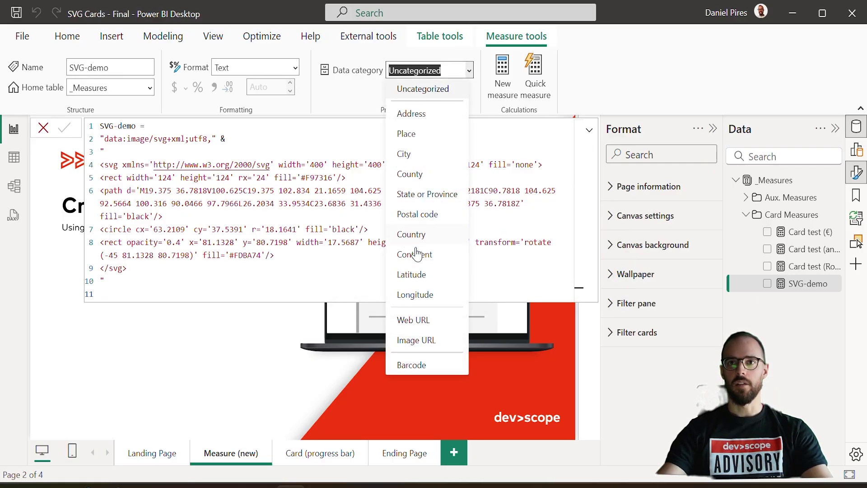
left_click(410, 339)
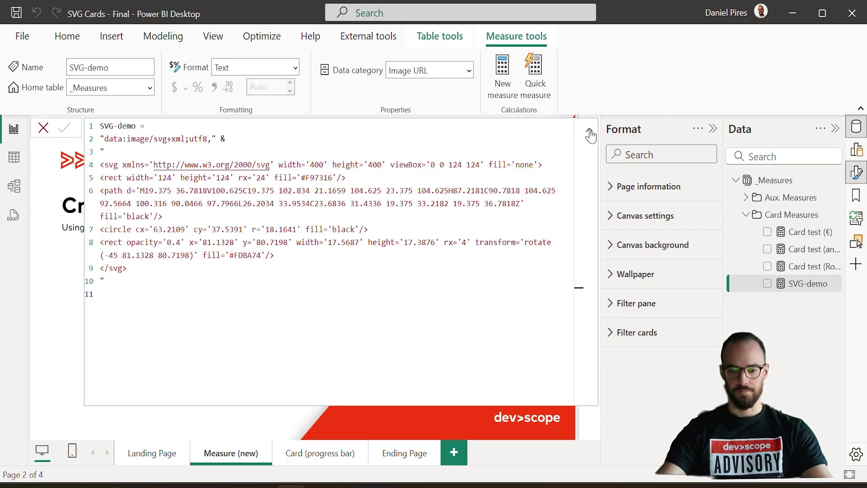
- Add SVG-demo to a new card and turn off its callout value and label
left_click(767, 283)
left_click(673, 327)
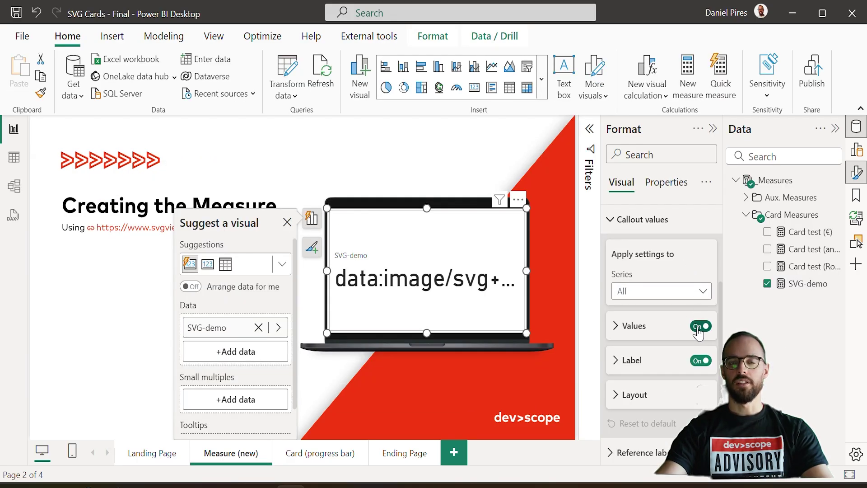
left_click(700, 325)
left_click(699, 361)
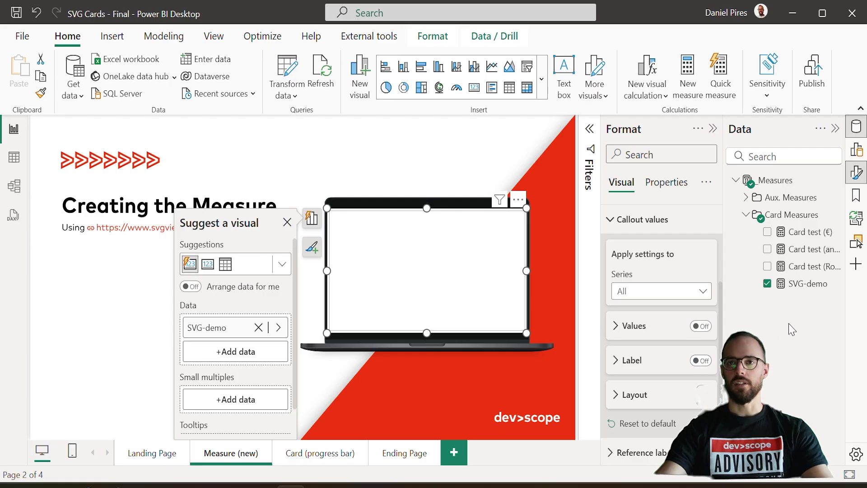
left_click(642, 219)
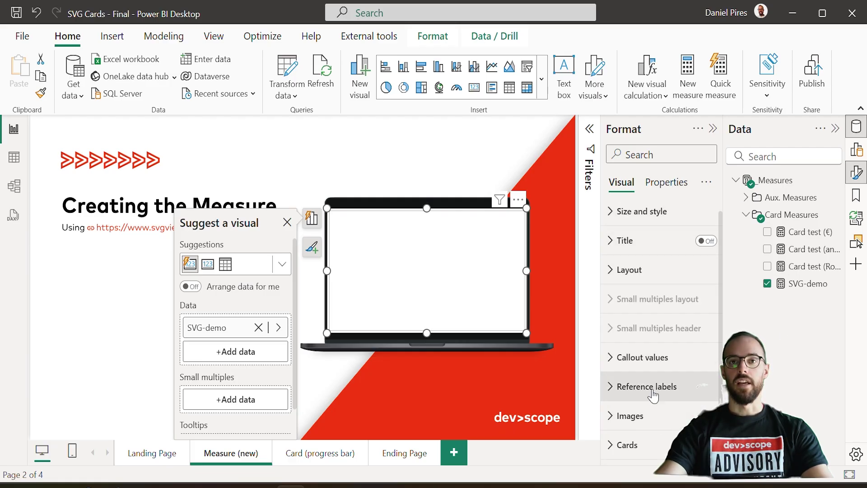
- Turn on the card image for the SVG-demo series with image type Image URL
left_click(666, 416)
scroll(666, 407, "down", 3)
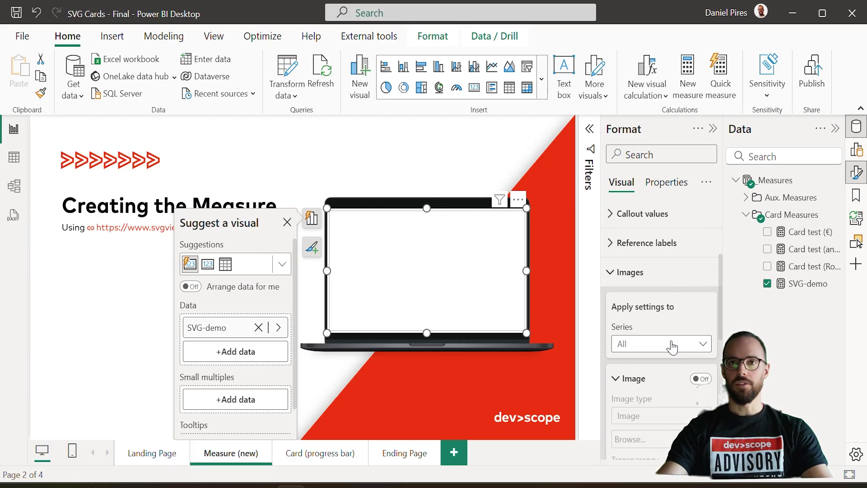
left_click(672, 344)
left_click(671, 379)
scroll(673, 377, "down", 3)
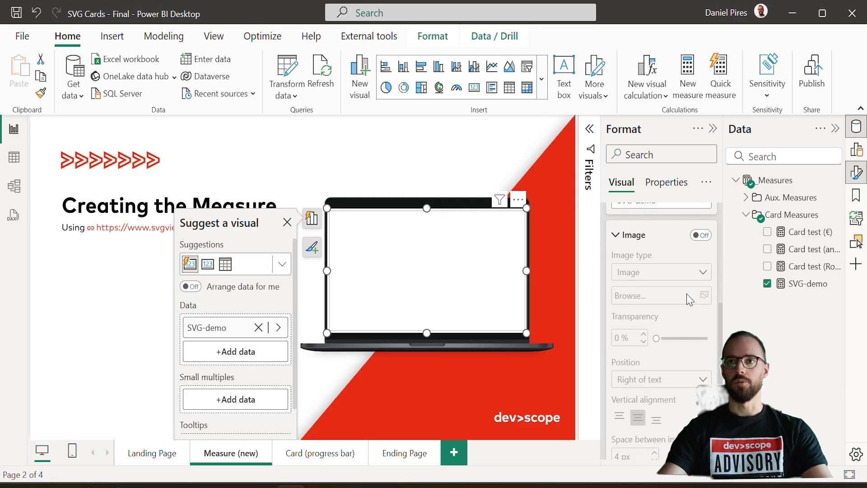
left_click(700, 235)
left_click(705, 273)
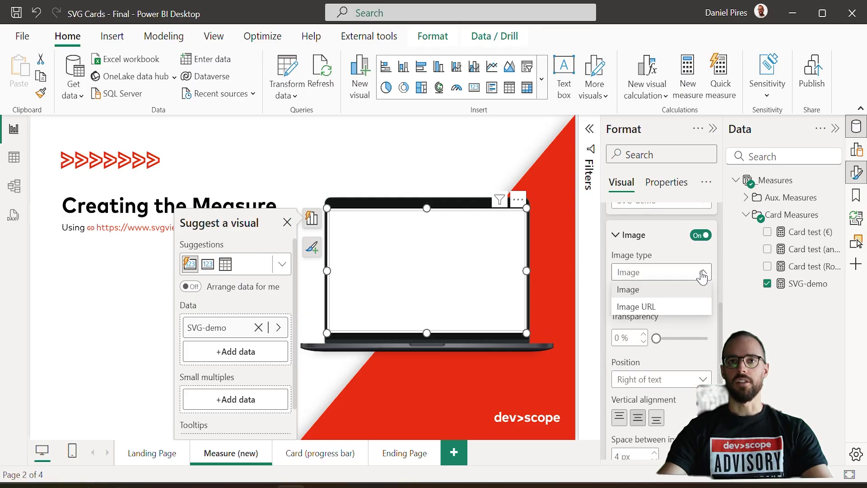
left_click(634, 307)
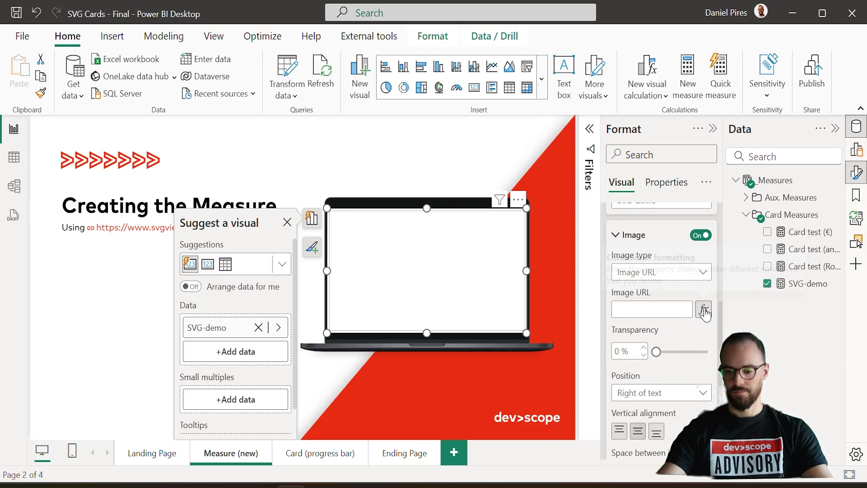
key("Escape")
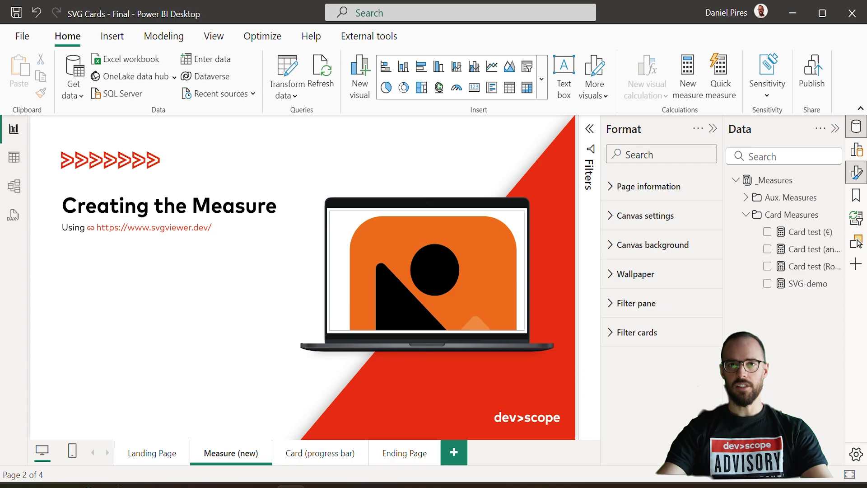
- Change the SVG-demo height from '400' to '200', commit it, and go to the Card (progress bar) page
left_click(806, 285)
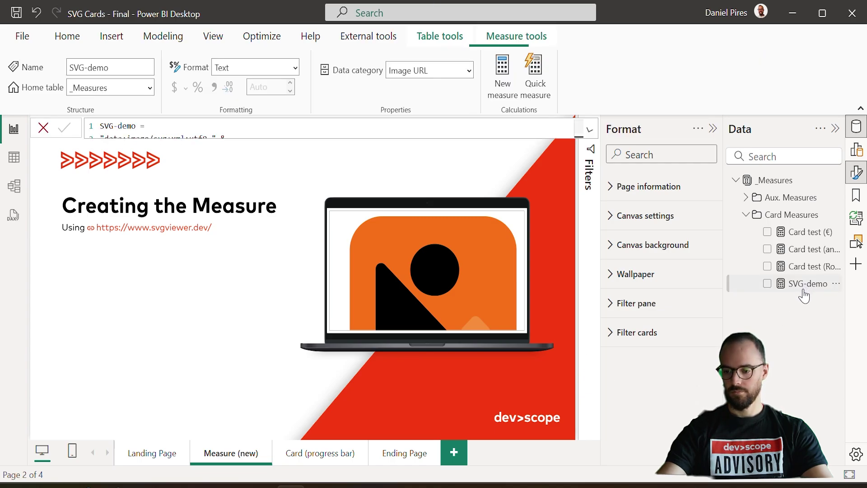
left_click(589, 130)
double_click(375, 164)
type("200")
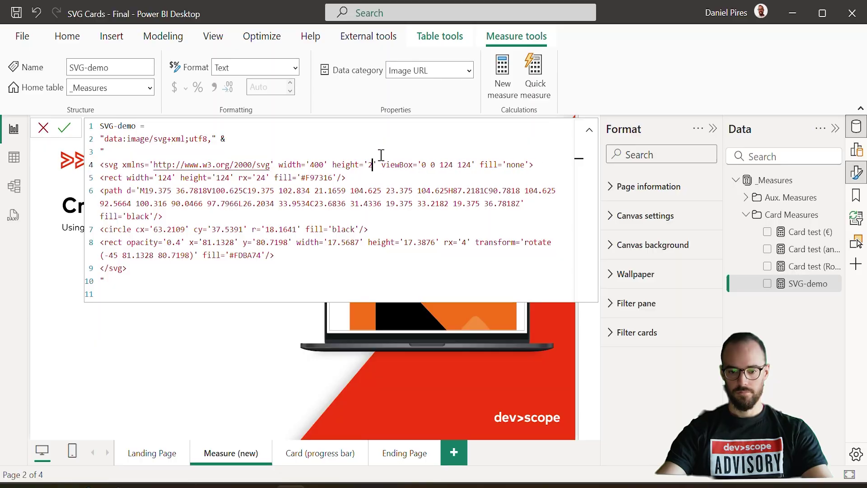
left_click(589, 130)
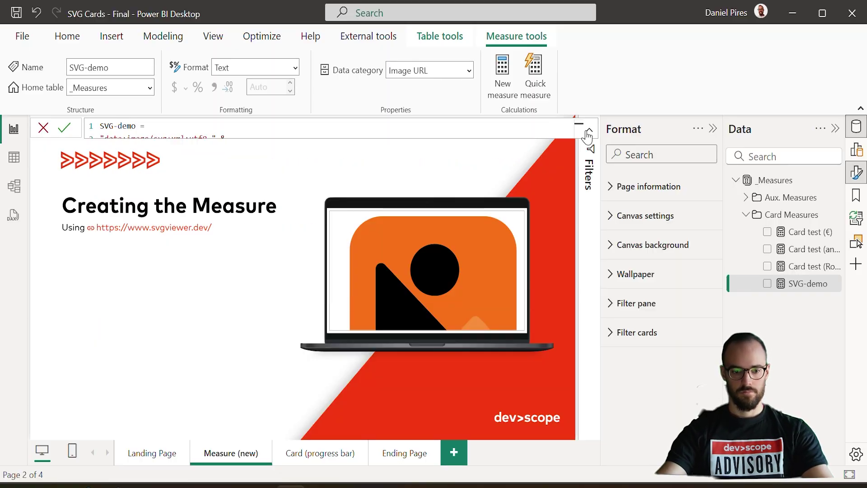
left_click(66, 130)
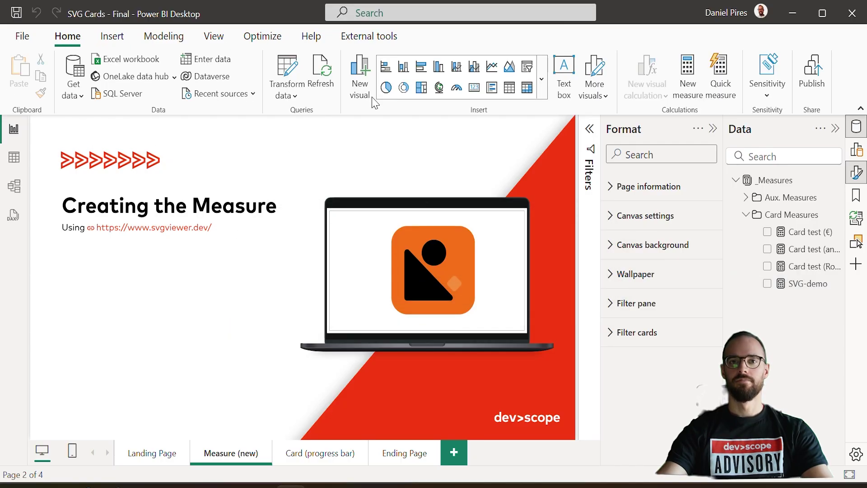
left_click(319, 453)
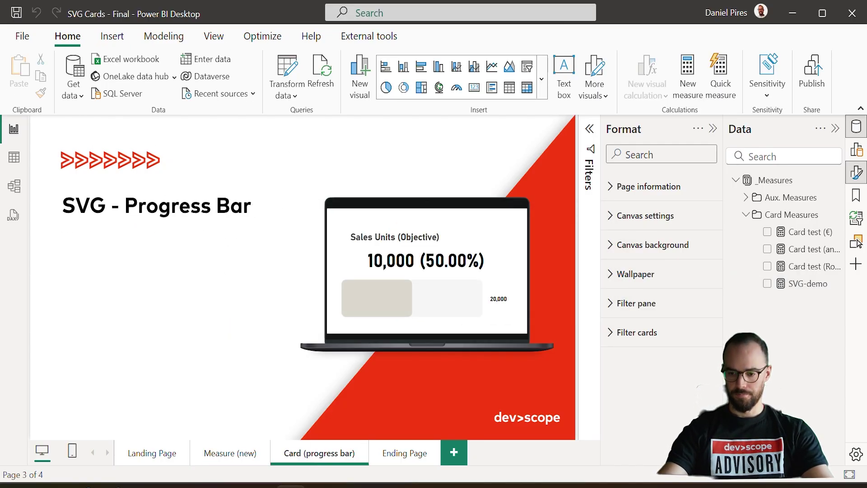
- In the Card test (animated) measure, change the label from Sales Units (Objective) to Sales Units (Target)
left_click(809, 249)
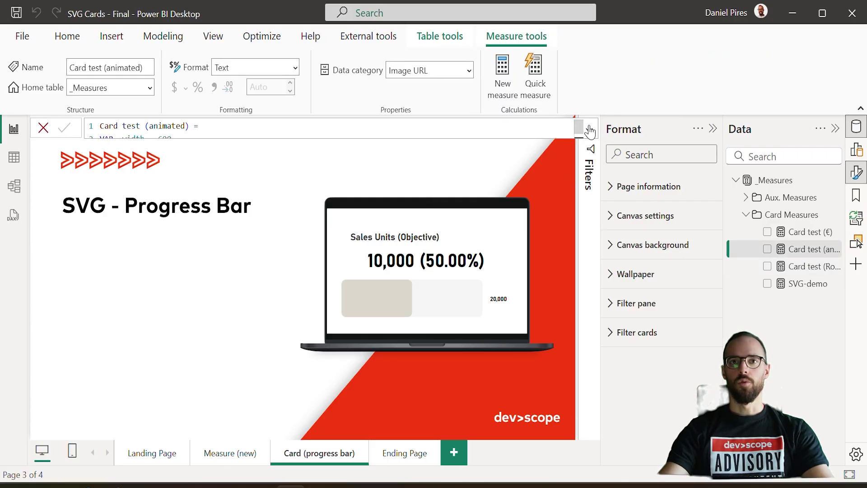
left_click(589, 131)
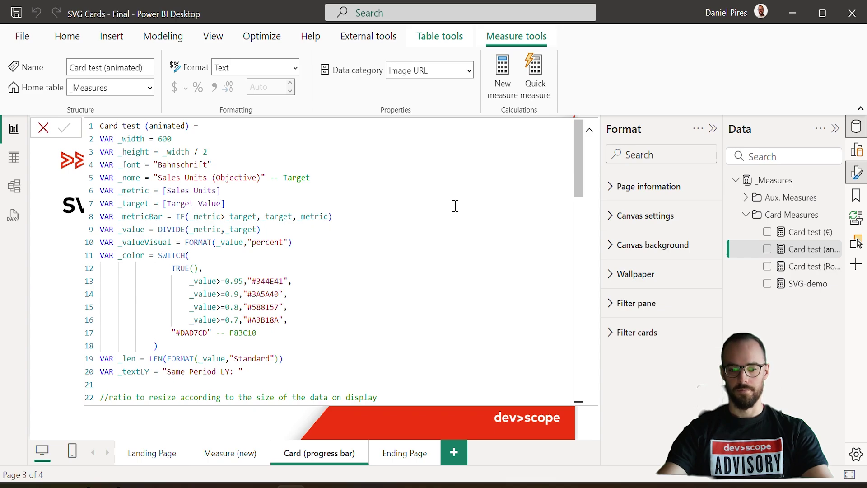
double_click(235, 177)
type("Targetr")
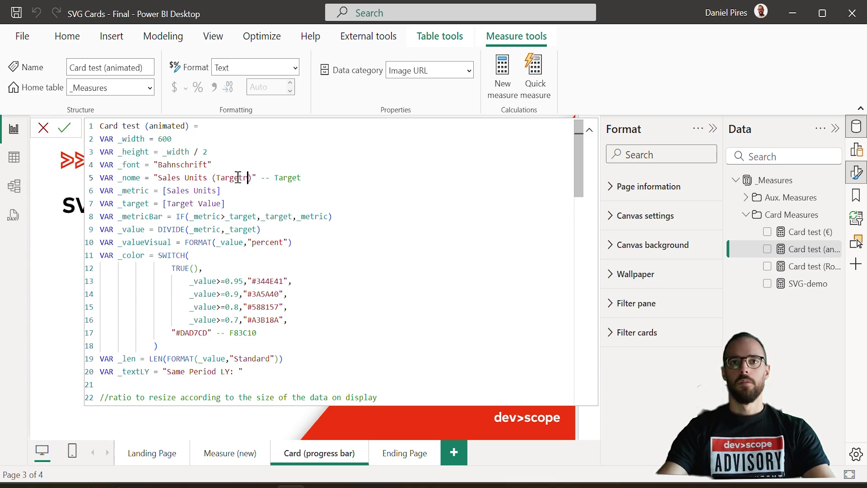
key("BackSpace")
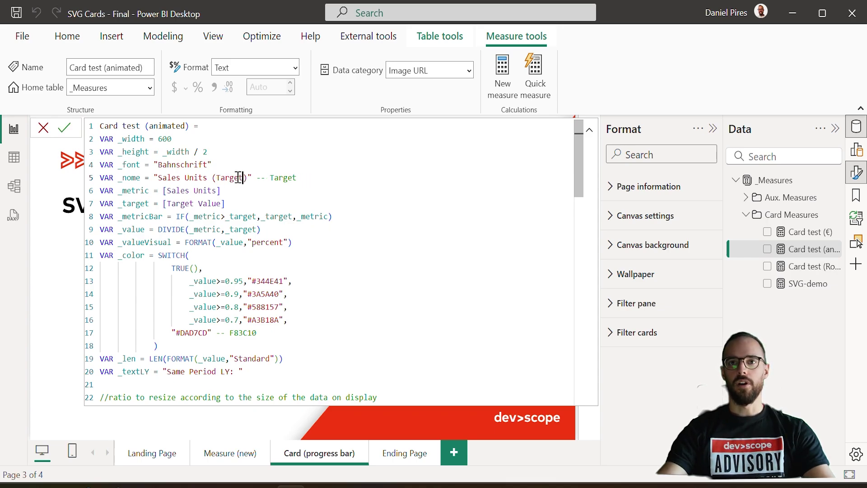
left_click(352, 230)
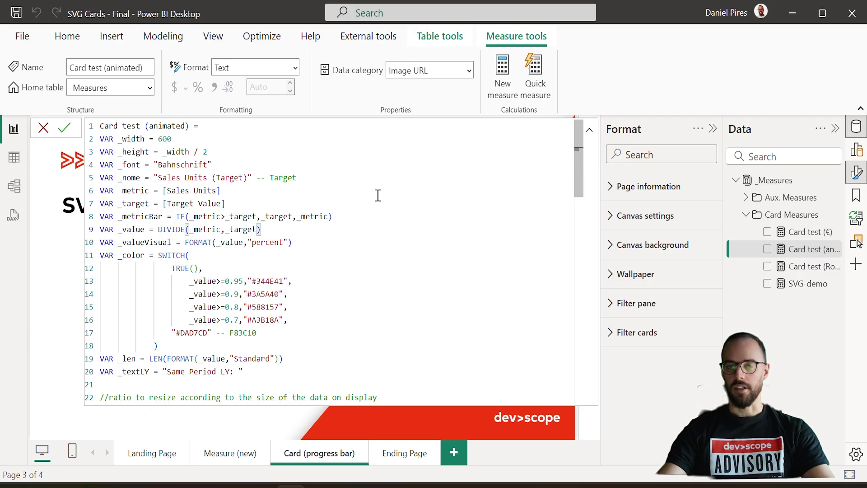
left_click_drag(225, 203, 99, 190)
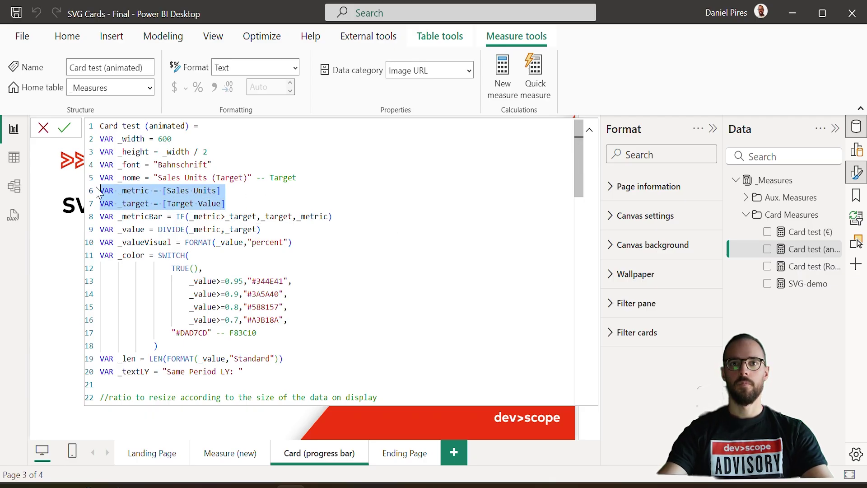
- Replace the default bar colour #DAD7CD with #F83C10 and commit the measure
double_click(232, 333)
key("ctrl+c")
double_click(196, 333)
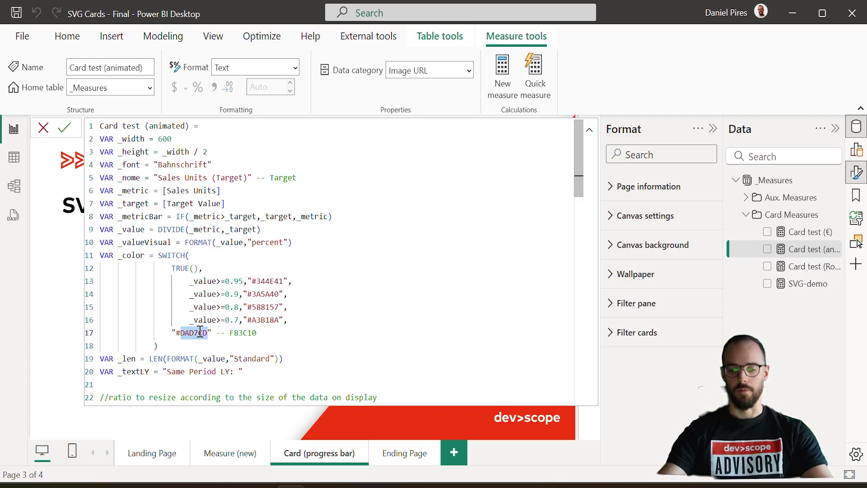
key("ctrl+v")
scroll(195, 333, "down", 4)
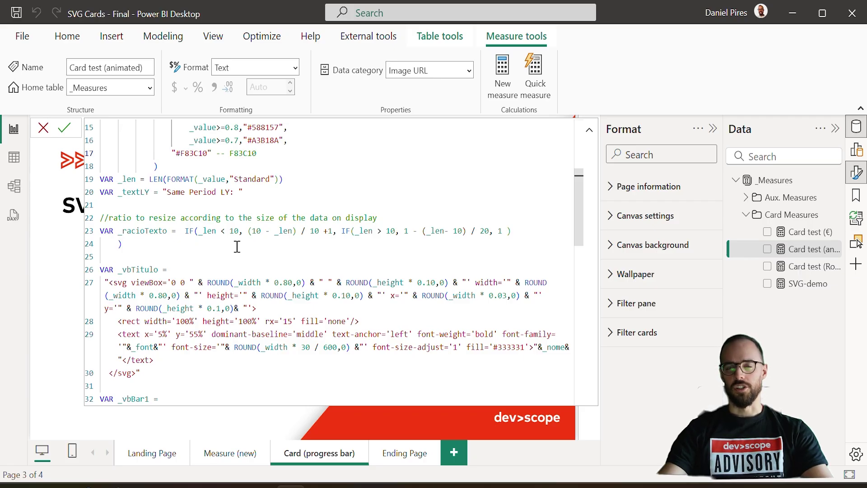
left_click_drag(140, 321, 261, 321)
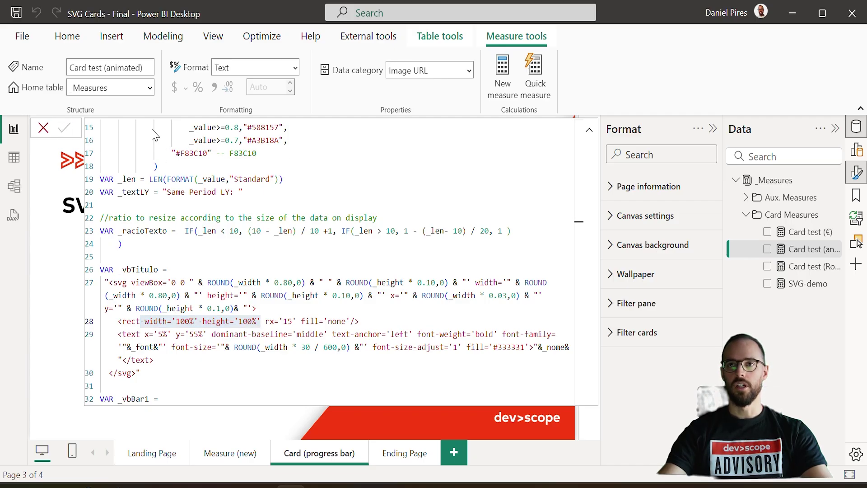
left_click(587, 147)
- Collapse the formula bar and switch to the Ending Page
left_click(588, 130)
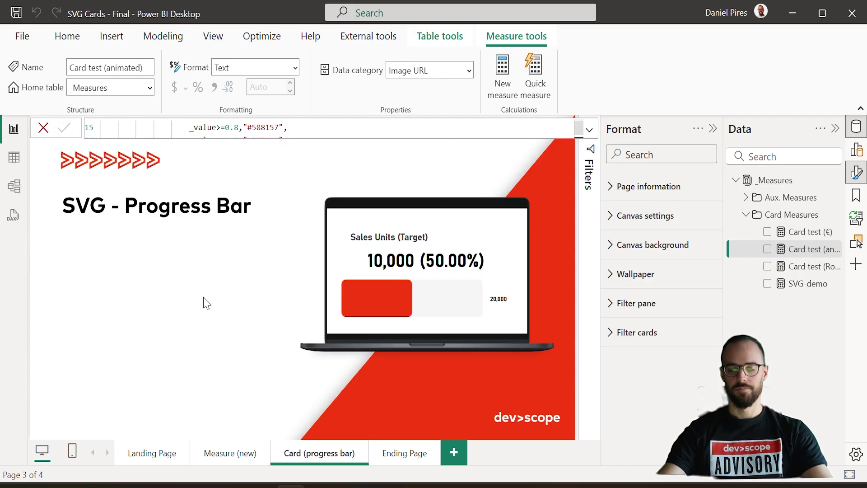
left_click(404, 453)
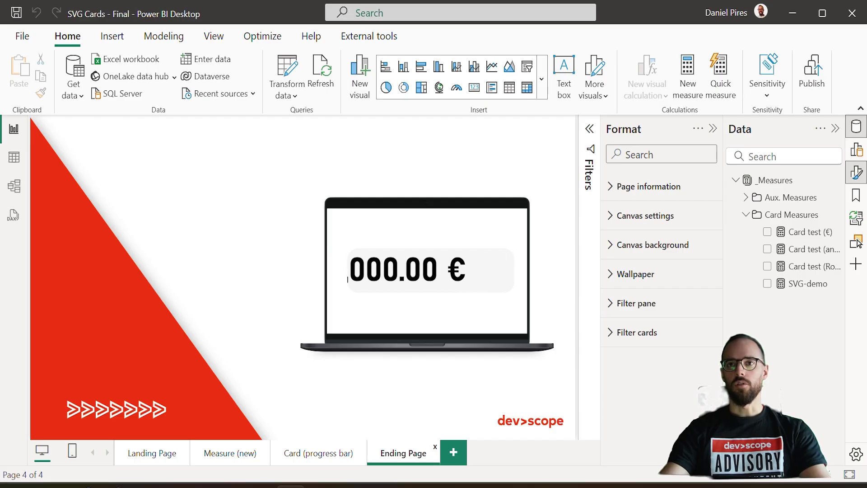
- In Card test (Rolling text), output _value1 instead of _value2 and commit the measure
left_click(809, 266)
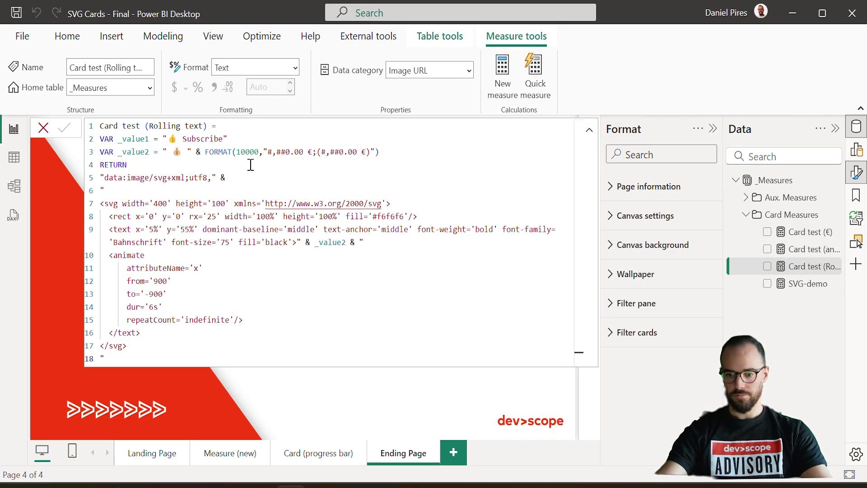
left_click_drag(244, 139, 100, 138)
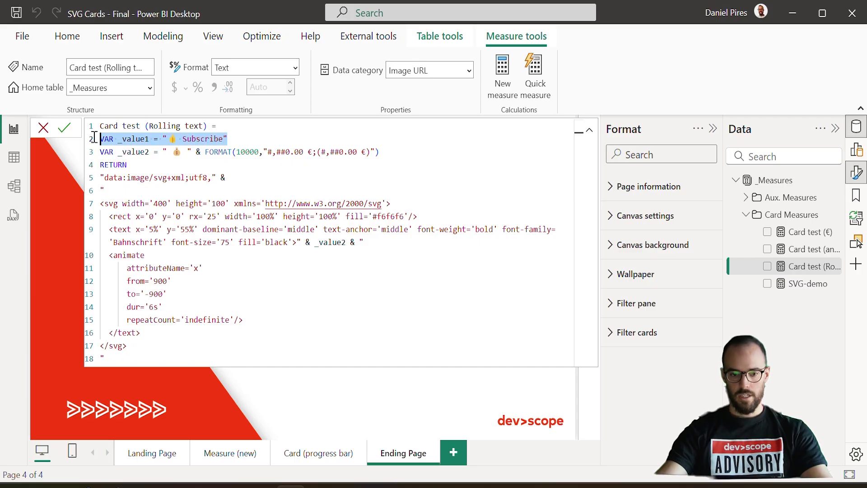
left_click_drag(315, 243, 345, 244)
type("_valu")
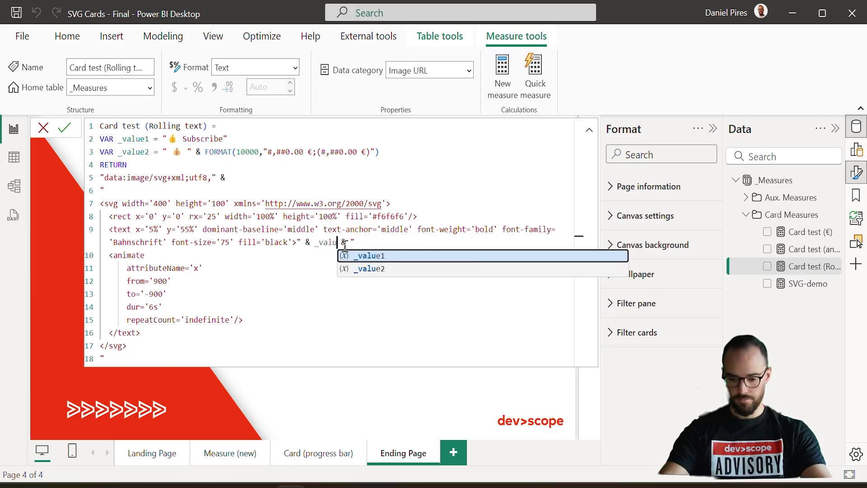
type("e1")
key("Escape")
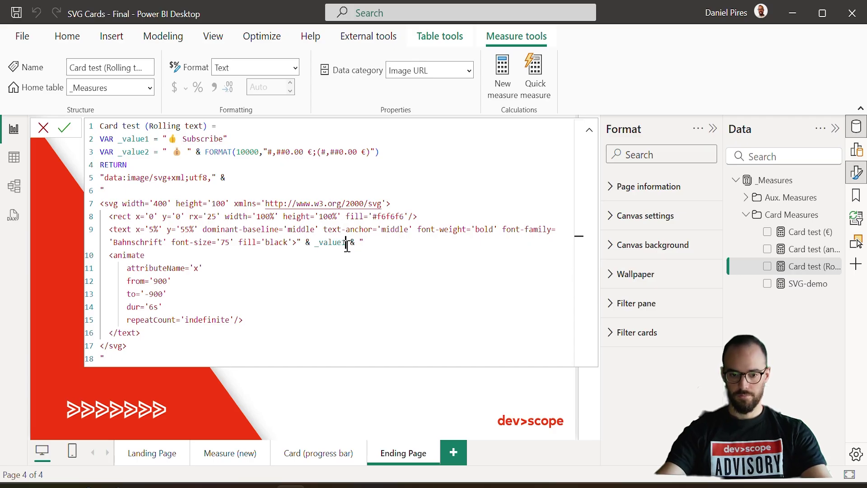
left_click(589, 130)
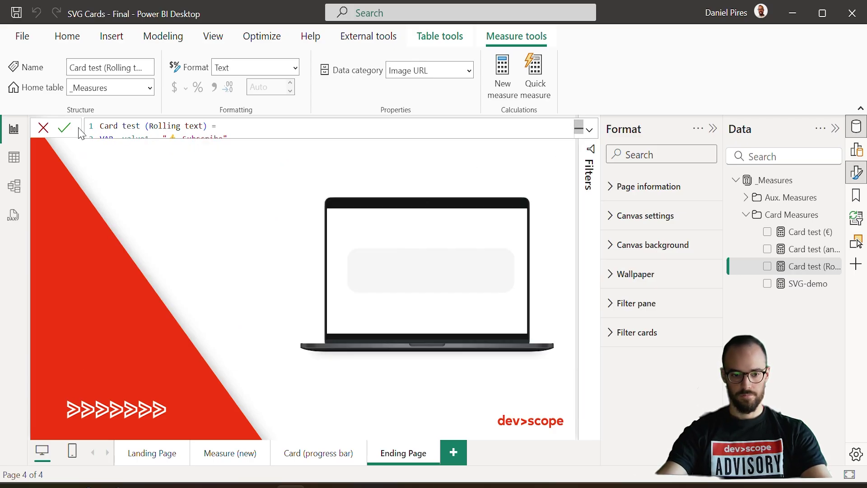
left_click(64, 128)
left_click(144, 241)
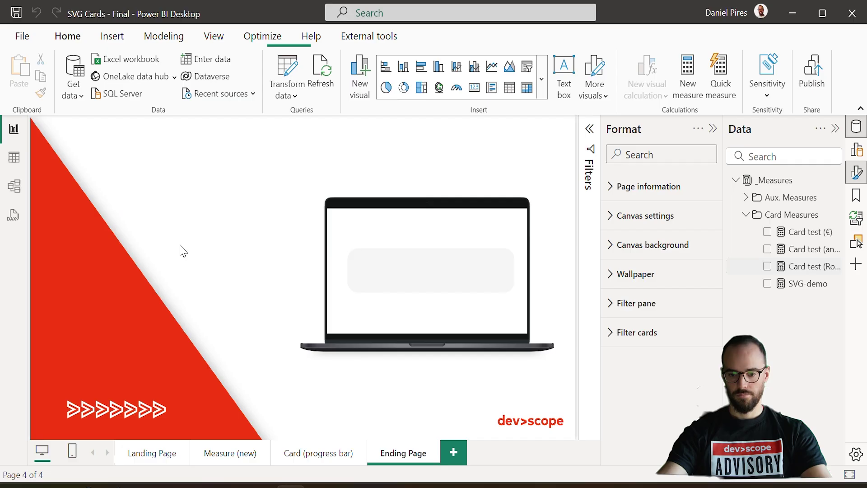